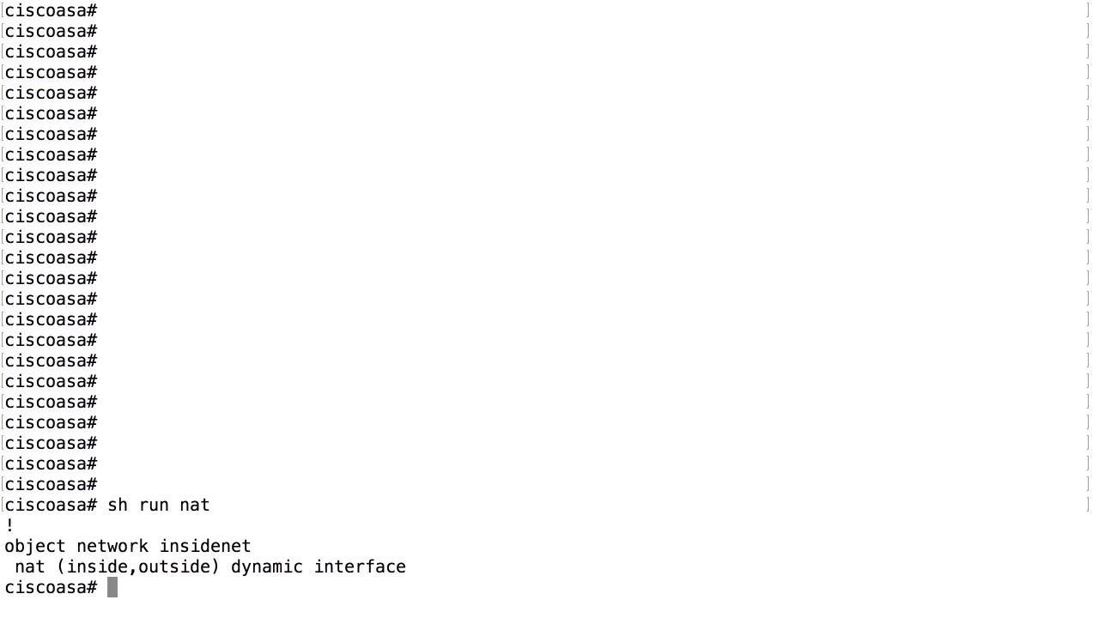
- Show the running NAT config, with only insidenet's dynamic interface rule, plus blank prompt lines
{"action": "key", "text": "Return"}
{"action": "key", "text": "Return"}
{"action": "key", "text": "Return"}
{"action": "key", "text": "Return"}
{"action": "key", "text": "Return"}
{"action": "key", "text": "Return"}
{"action": "key", "text": "Return"}
{"action": "key", "text": "Return"}
{"action": "key", "text": "Return"}
{"action": "key", "text": "Return"}
{"action": "key", "text": "Return"}
{"action": "key", "text": "Return"}
{"action": "key", "text": "Return"}
{"action": "key", "text": "Return"}
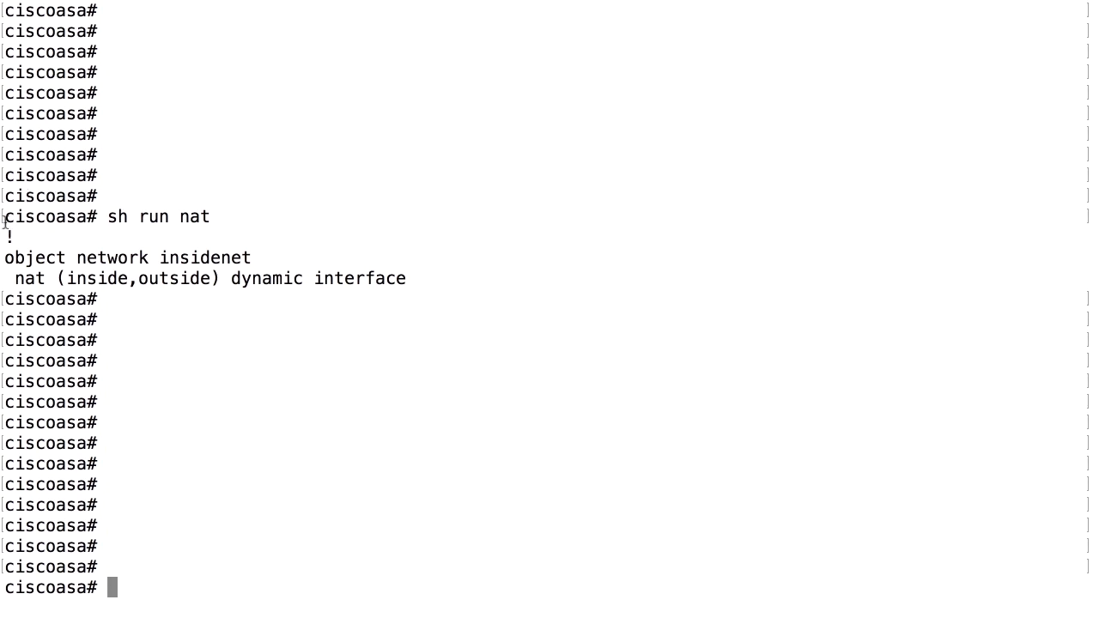
{"action": "left_click_drag", "start_coordinate": [5, 259], "coordinate": [454, 282]}
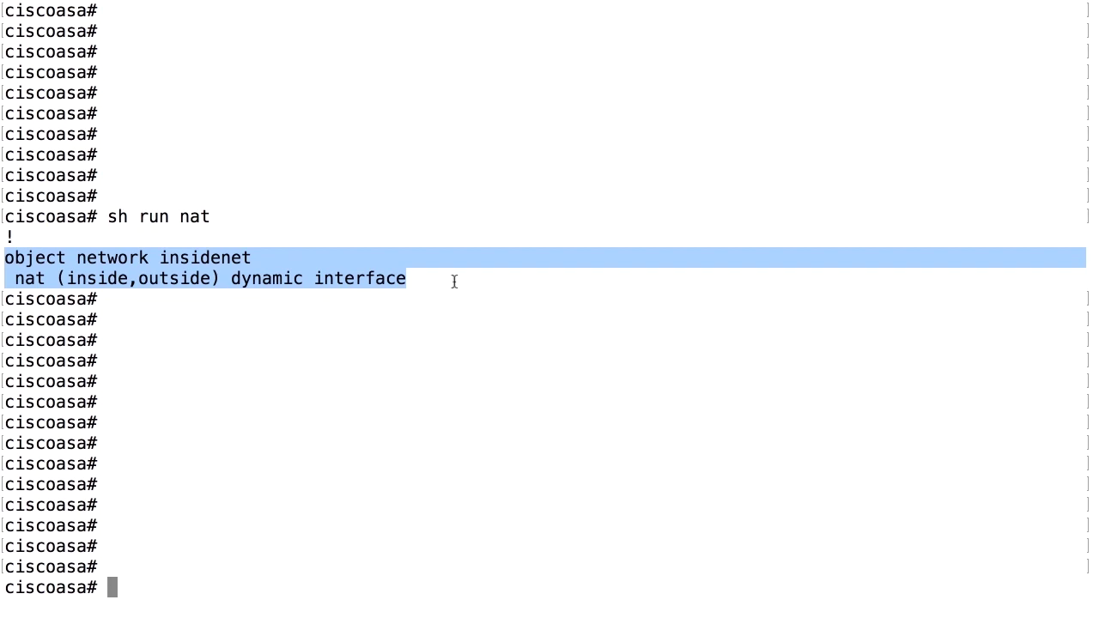
{"action": "type", "text": "c"}
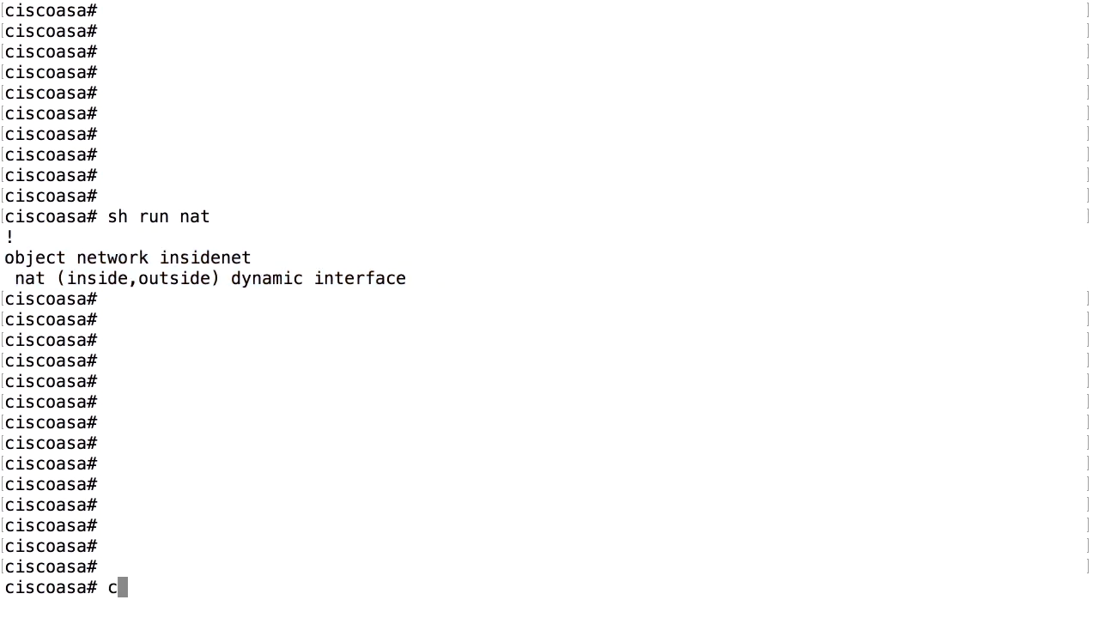
{"action": "type", "text": "onf t"}
- In config mode, add 'nat (inside,outside) source static insidenet insidenet destination static vpnclients vpnclients'
{"action": "key", "text": "Return"}
{"action": "type", "text": "nat"}
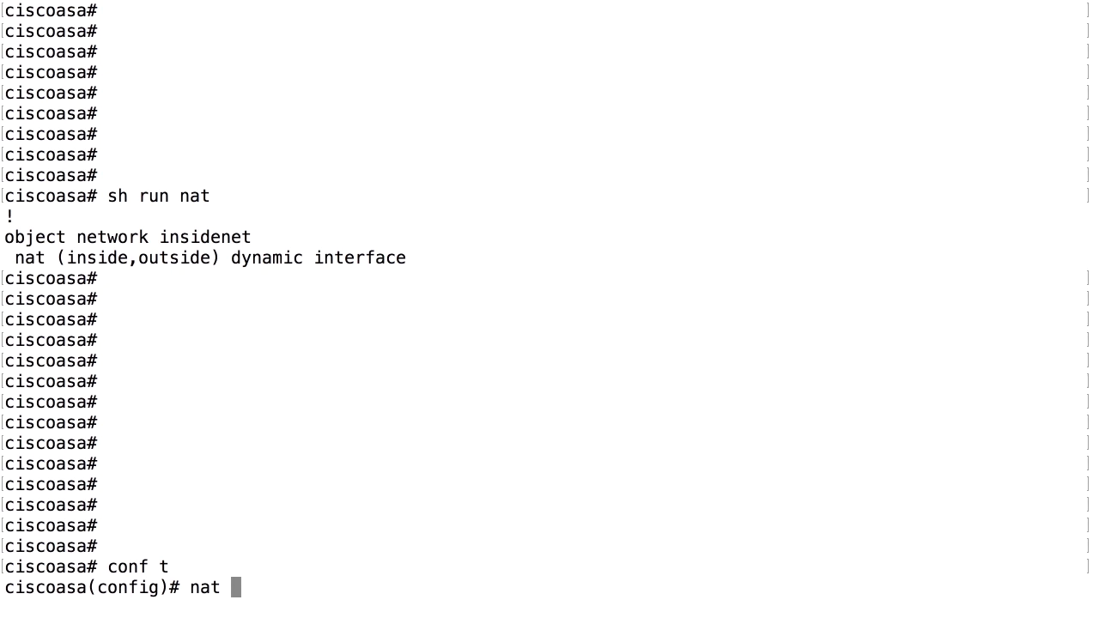
{"action": "type", "text": "(in"}
{"action": "key", "text": "Tab"}
{"action": "type", "text": ",ou"}
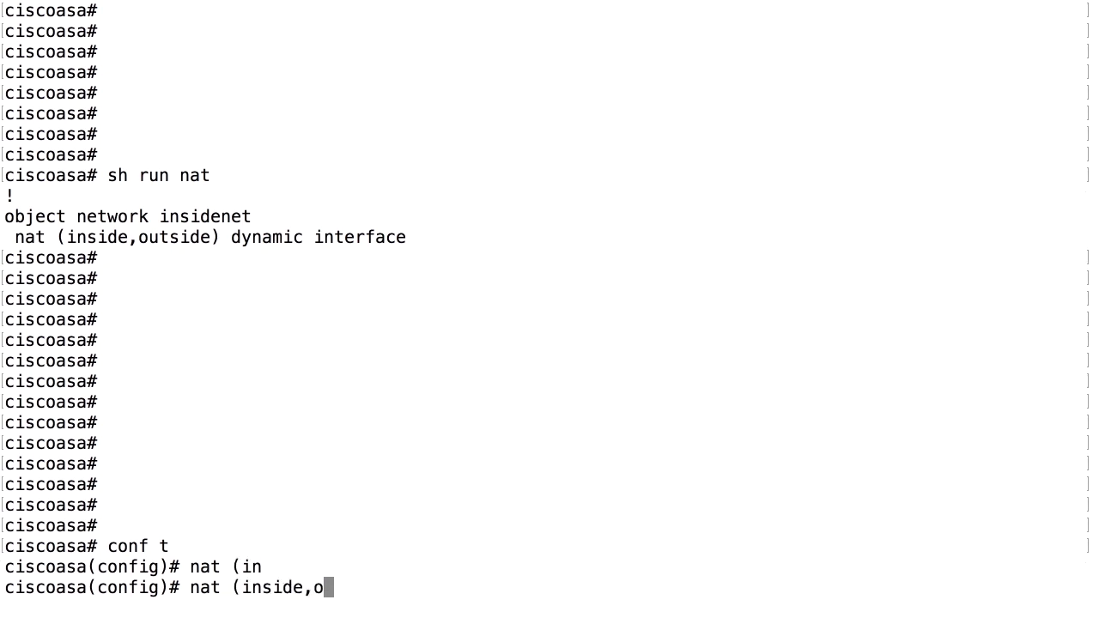
{"action": "key", "text": "Tab"}
{"action": "type", "text": ") sourc"}
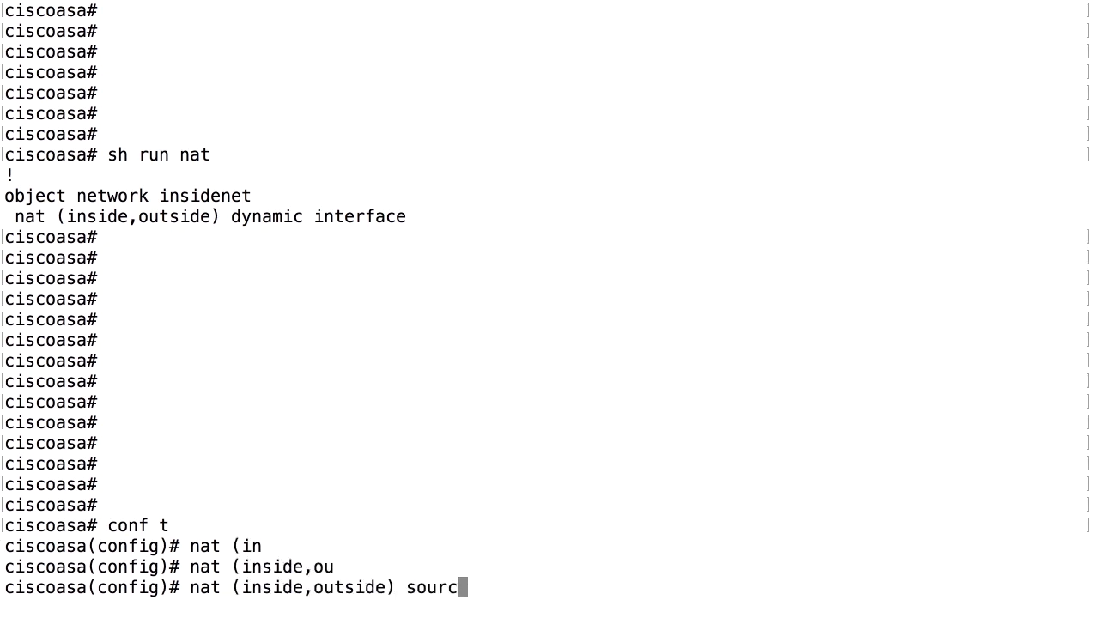
{"action": "type", "text": "e static ins"}
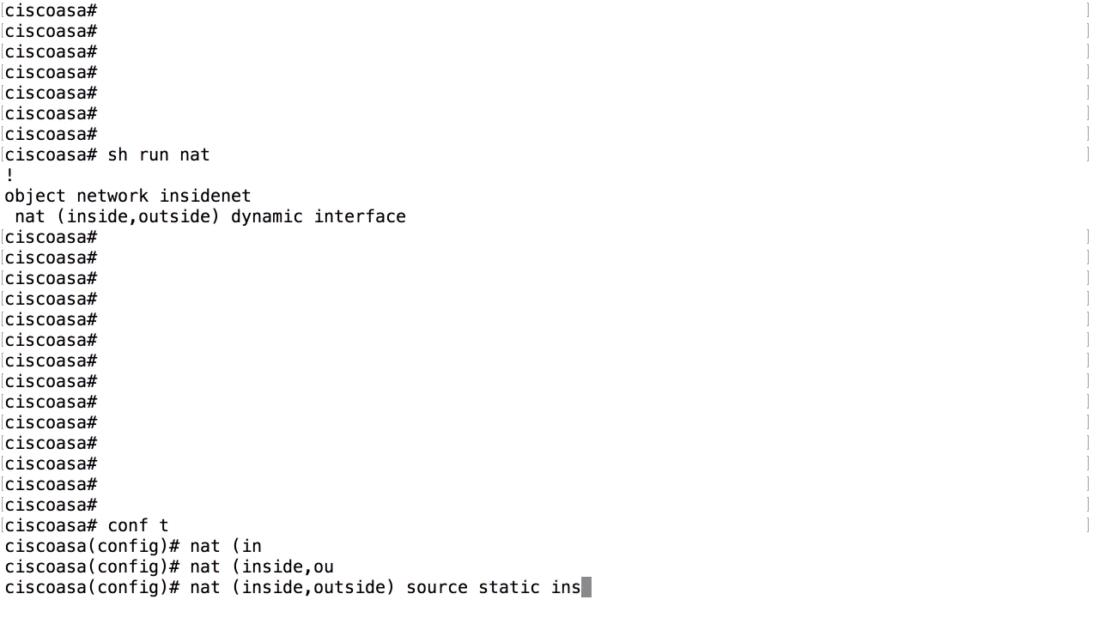
{"action": "type", "text": "idenet insiden"}
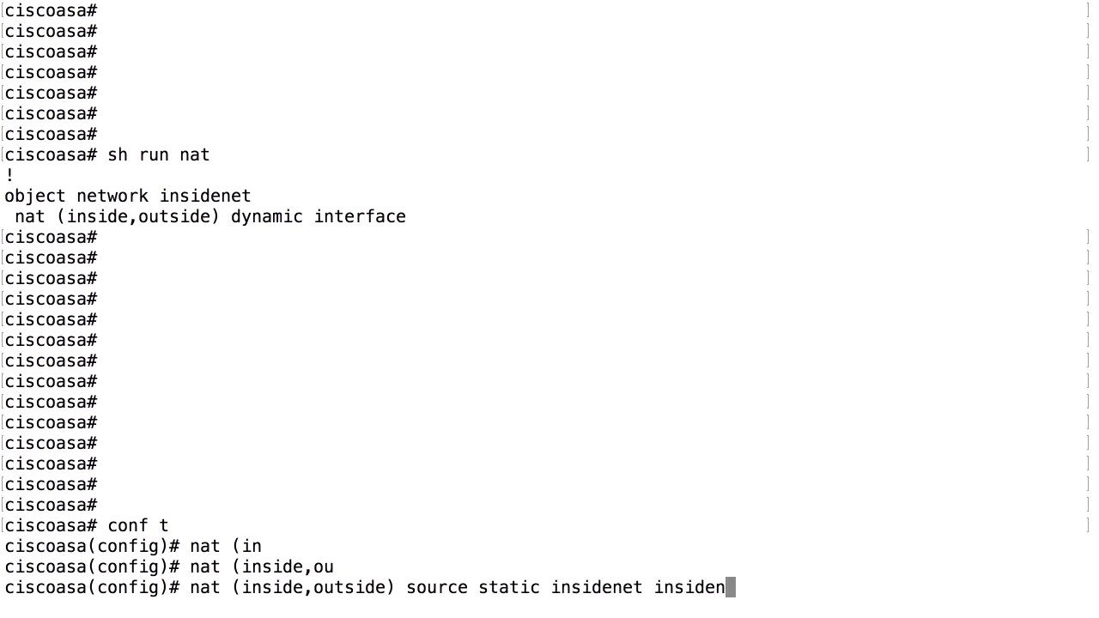
{"action": "type", "text": "et destinati"}
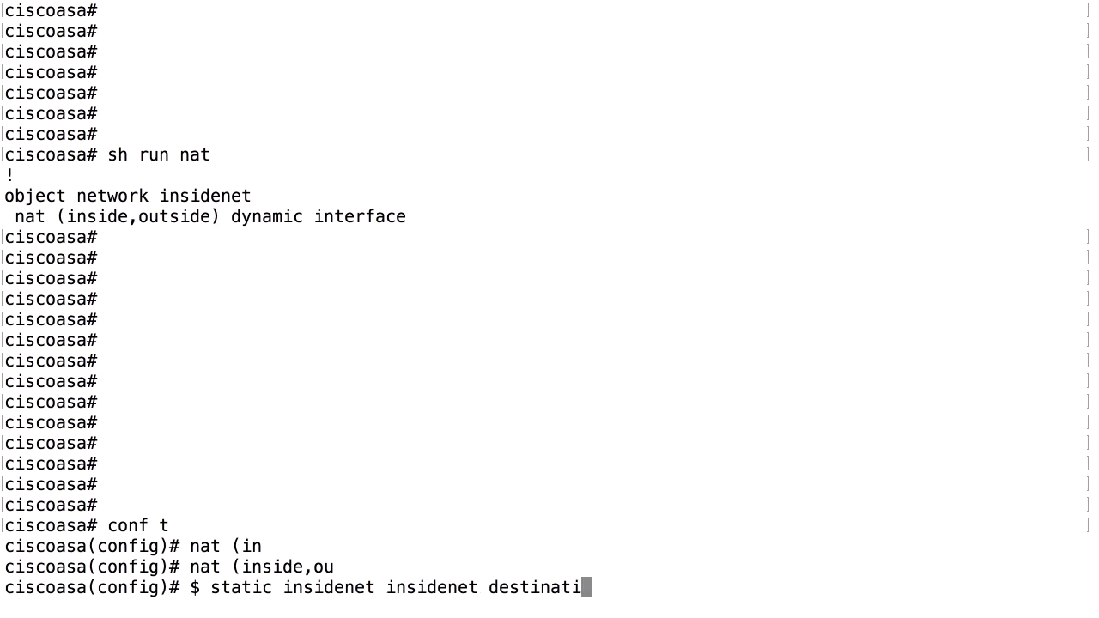
{"action": "type", "text": "on static vpnclients v"}
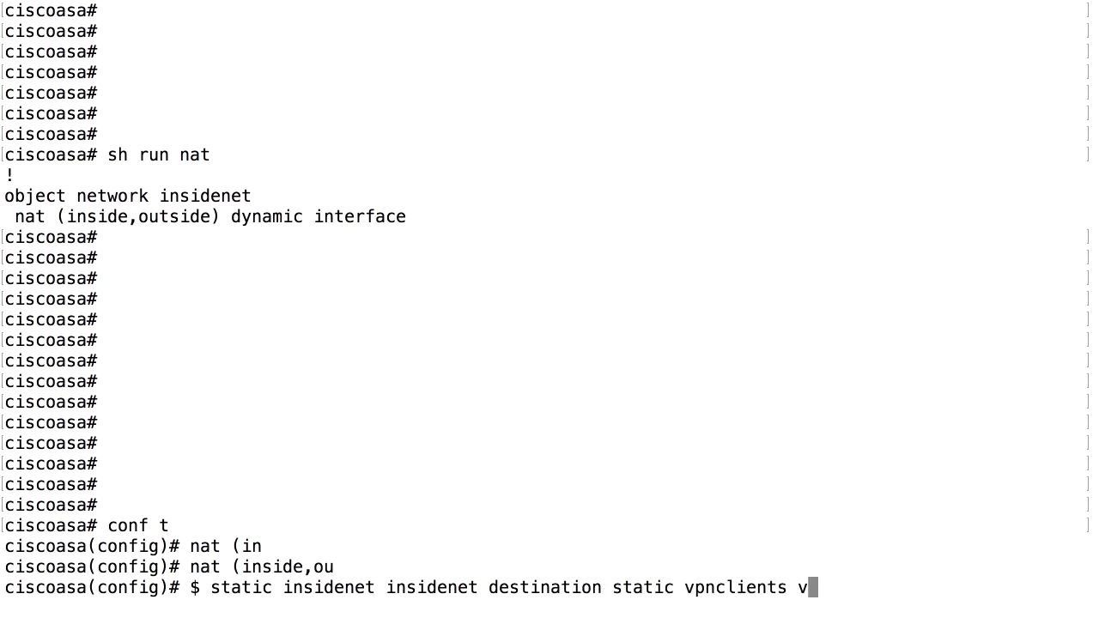
{"action": "type", "text": "pnclients"}
{"action": "key", "text": "Return"}
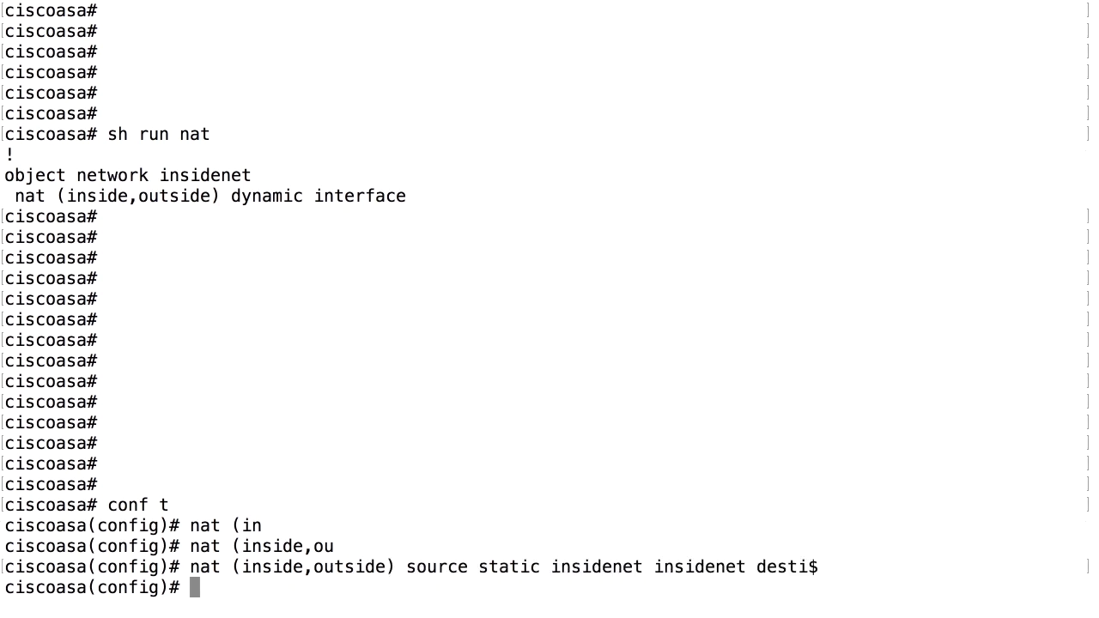
{"action": "key", "text": "Return"}
{"action": "key", "text": "Return"}
{"action": "key", "text": "Return"}
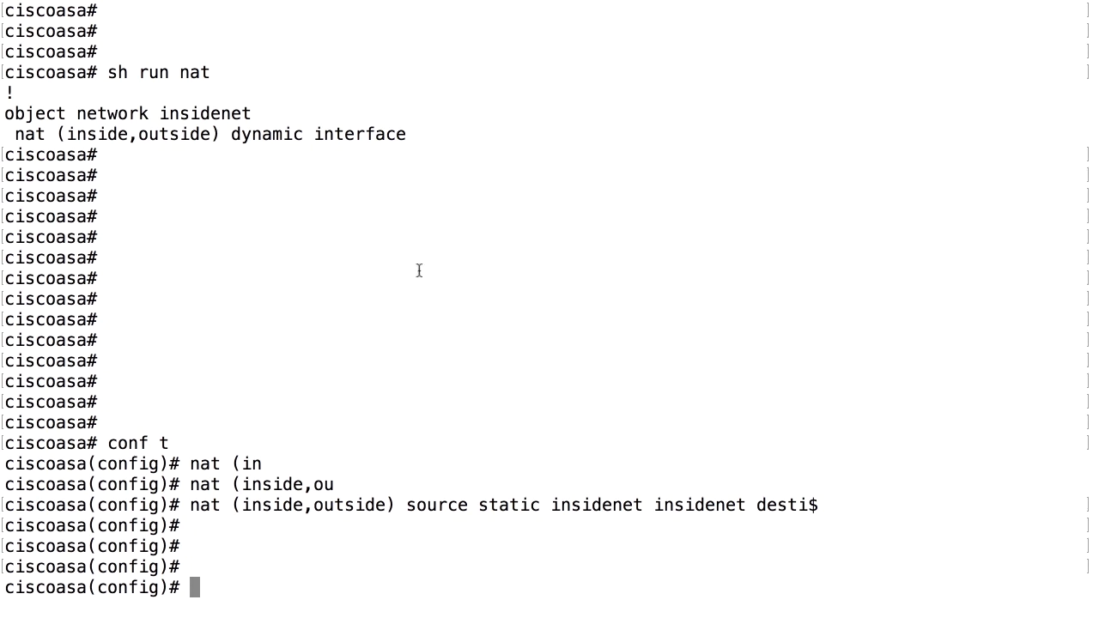
- List the network objects with 'sh run object', highlighting the insidenet and vpnclients subnet entries
{"action": "left_click_drag", "start_coordinate": [6, 114], "coordinate": [403, 121]}
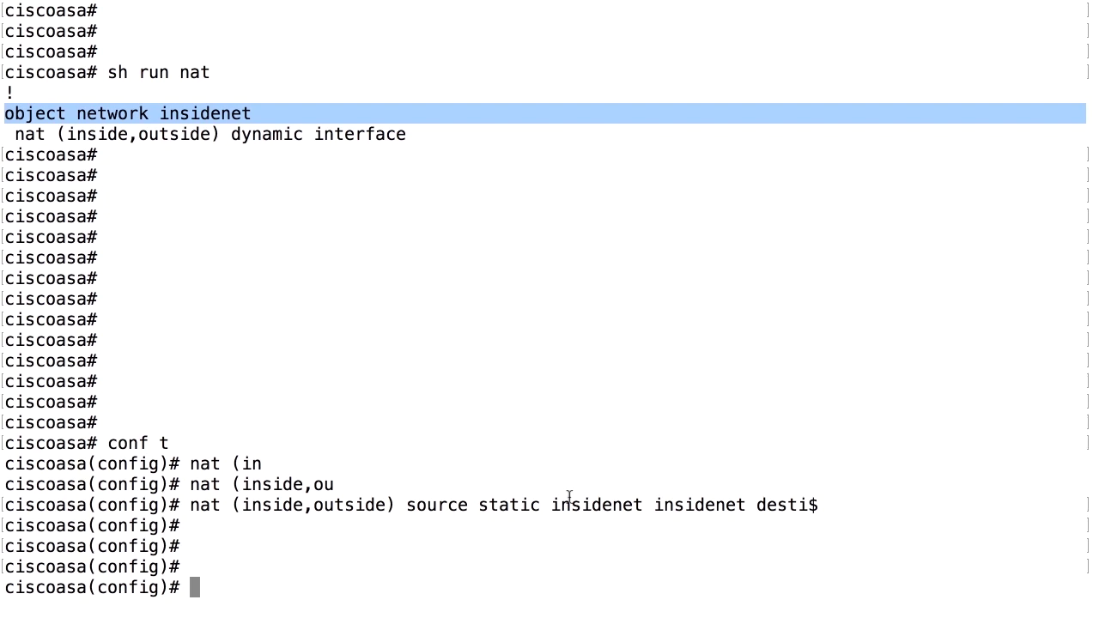
{"action": "type", "text": "sh run object"}
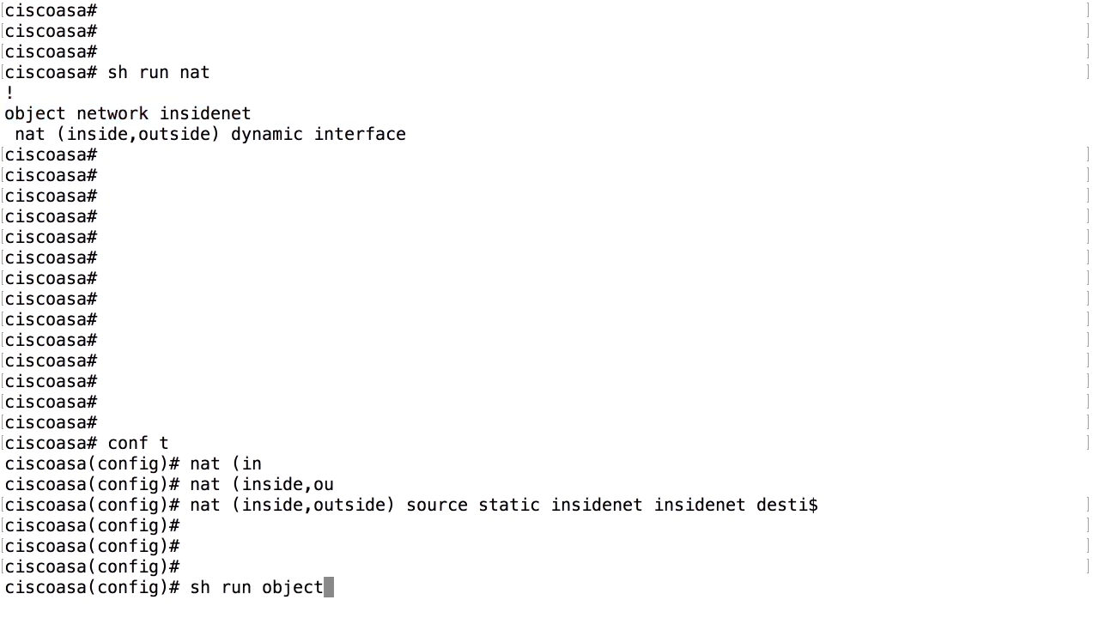
{"action": "key", "text": "Return"}
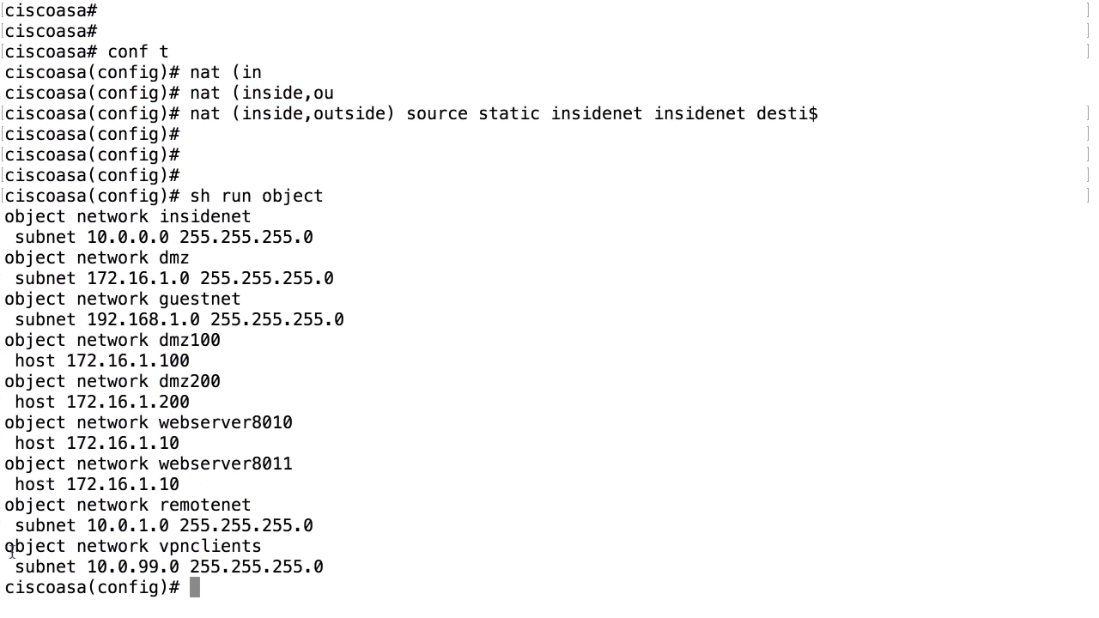
{"action": "left_click_drag", "start_coordinate": [6, 547], "coordinate": [336, 559]}
{"action": "key", "text": "Return"}
{"action": "key", "text": "Return"}
{"action": "key", "text": "Return"}
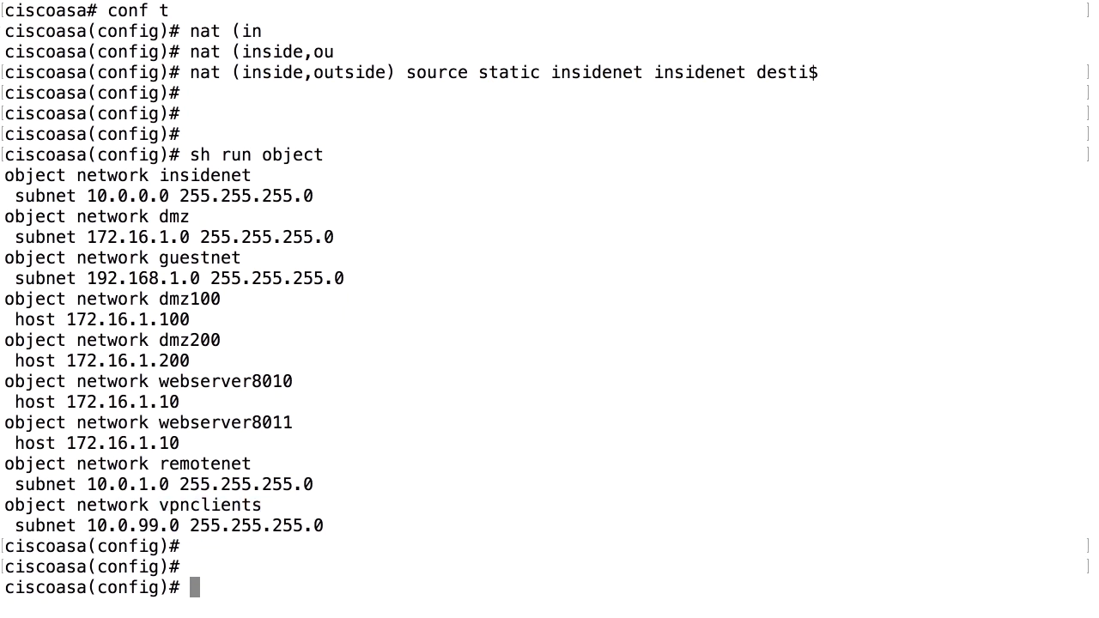
- Show 'sh run nat' and highlight the twice-NAT line above insidenet's dynamic NAT block
{"action": "type", "text": "sh run nat"}
{"action": "key", "text": "Return"}
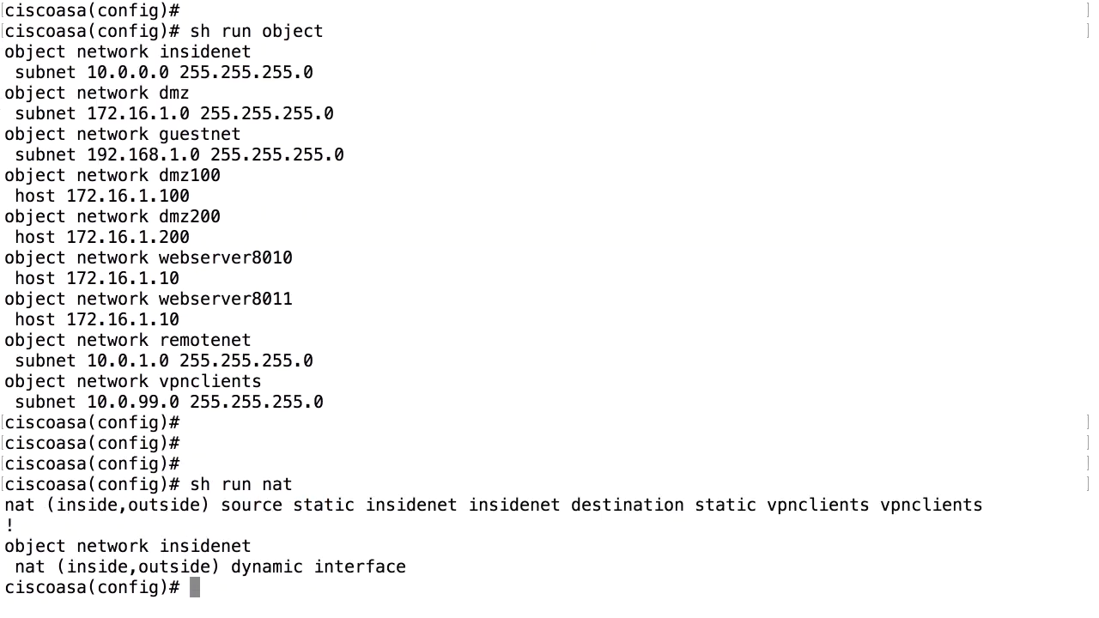
{"action": "key", "text": "Return"}
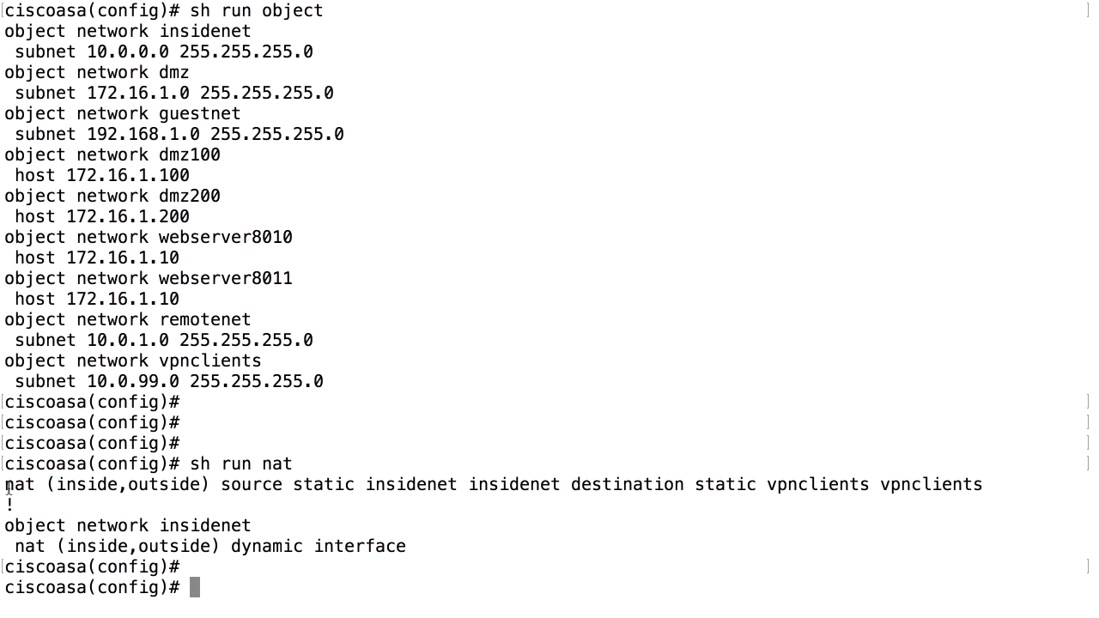
{"action": "left_click_drag", "start_coordinate": [5, 486], "coordinate": [6, 501]}
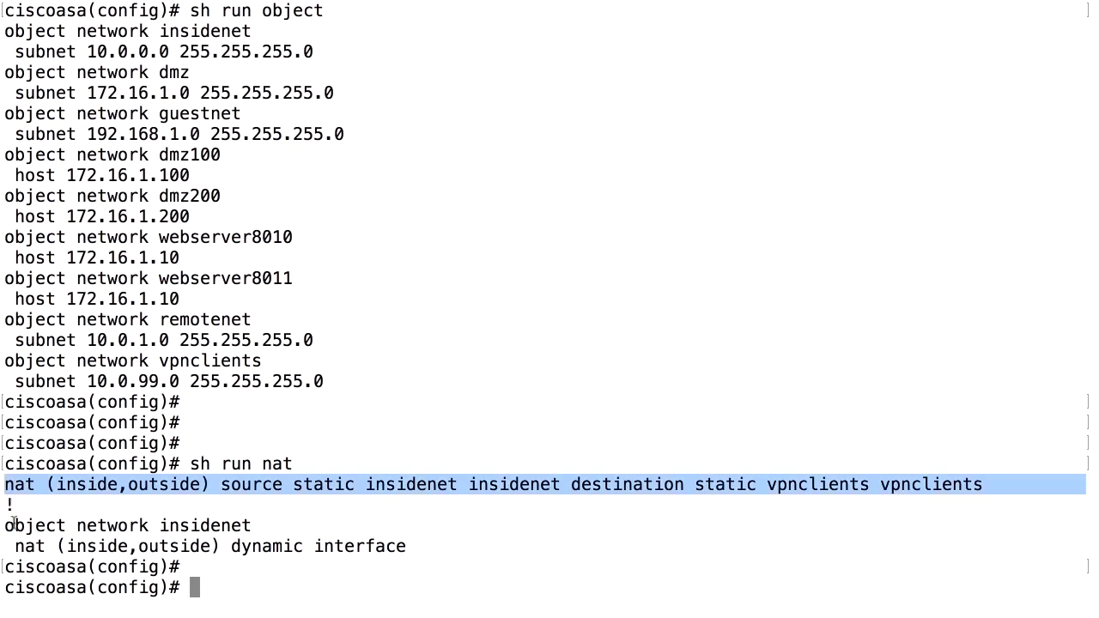
{"action": "double_click", "coordinate": [13, 525]}
{"action": "left_click_drag", "start_coordinate": [194, 533], "coordinate": [457, 550]}
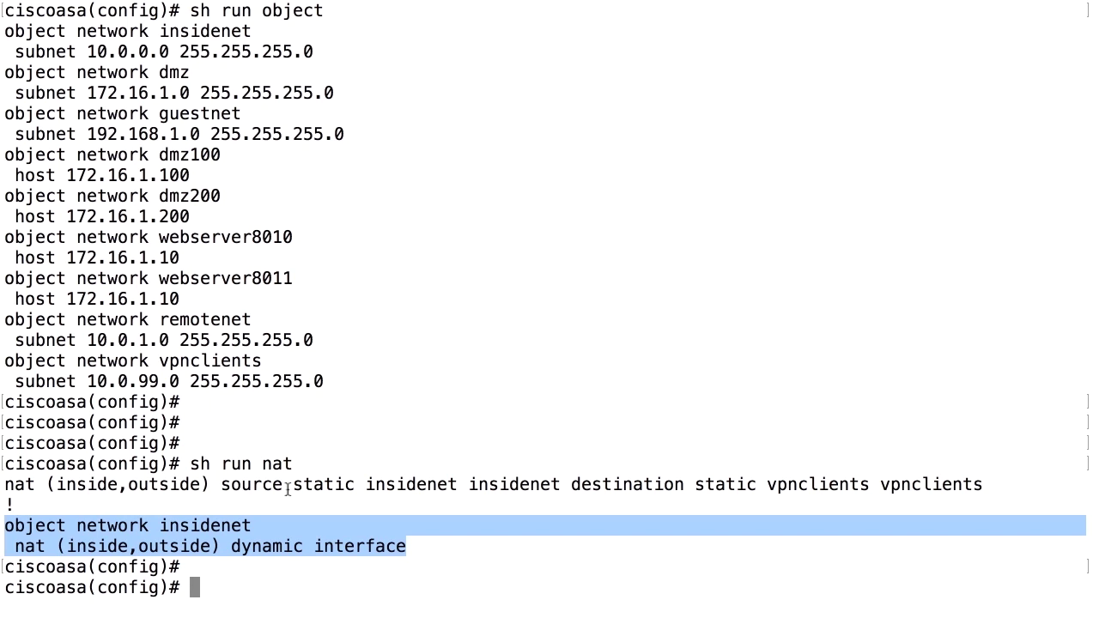
{"action": "key", "text": "Return"}
{"action": "key", "text": "Return"}
{"action": "key", "text": "Return"}
- Run 'clear xlat' to flush all current address translations
{"action": "type", "text": "clear xlat"}
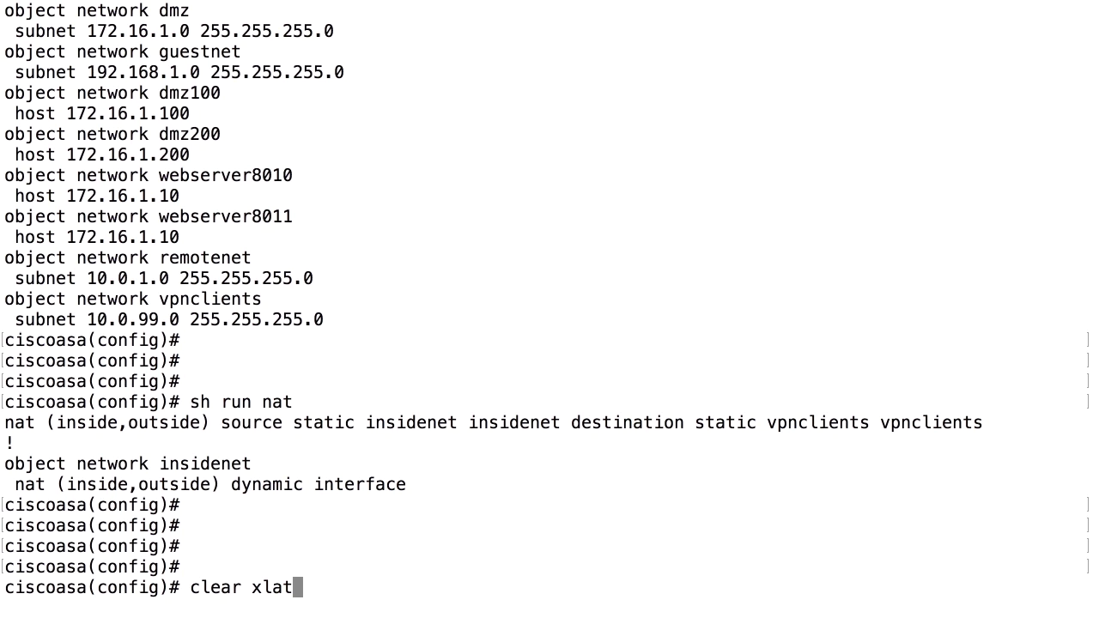
{"action": "key", "text": "Return"}
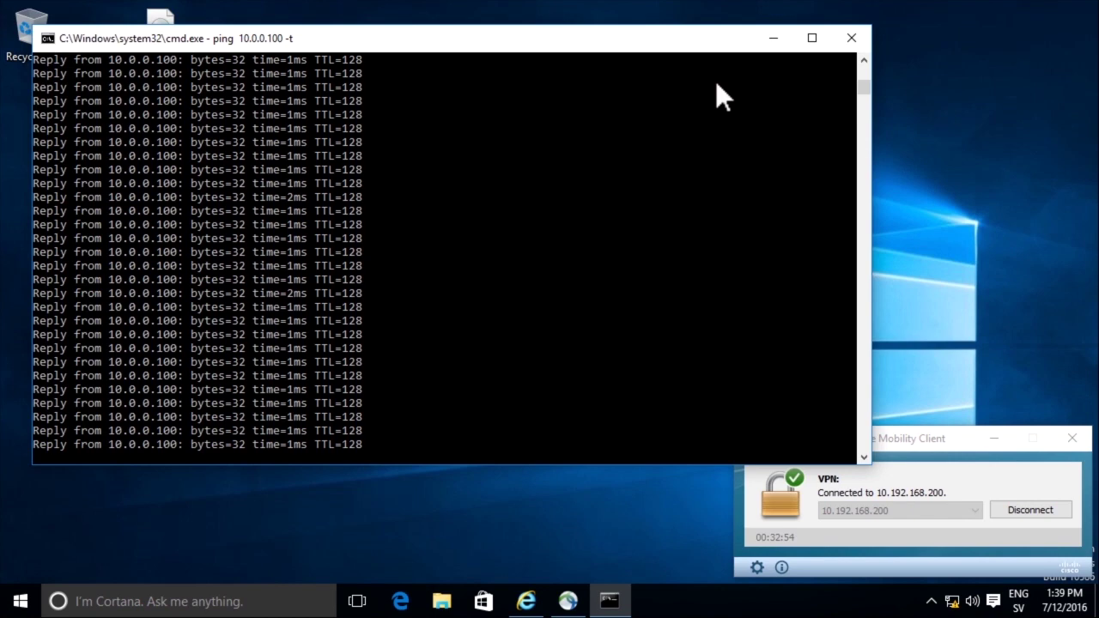
- Stop the running ping and restart 'ping 10.0.0.100 -t', which now gets replies
{"action": "key", "text": "ctrl+c"}
{"action": "type", "text": "c"}
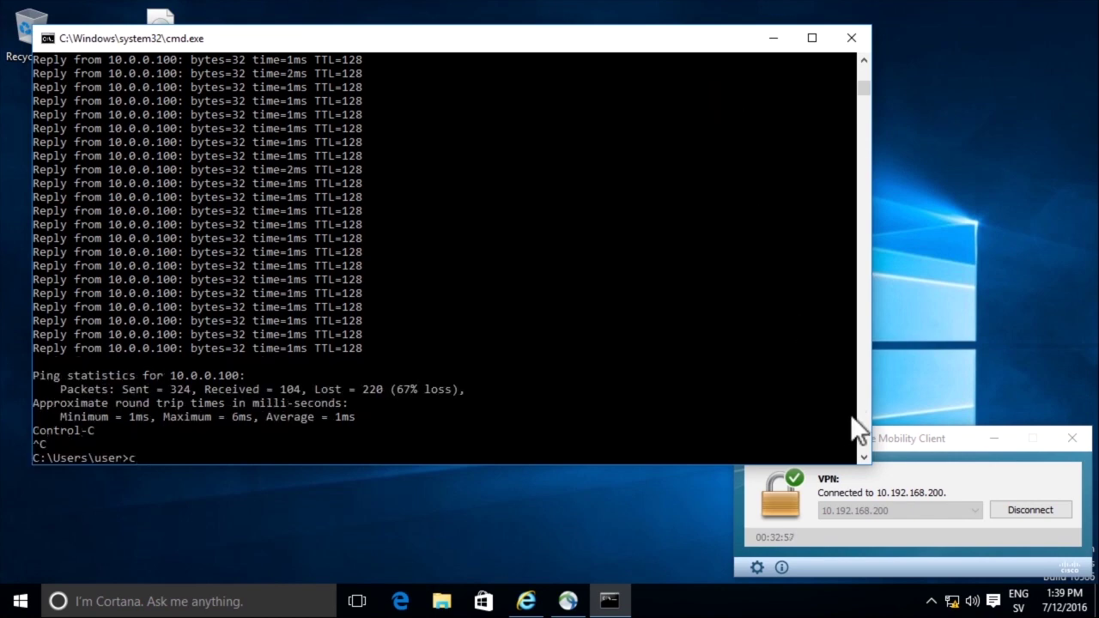
{"action": "left_click_drag", "start_coordinate": [864, 94], "coordinate": [863, 92]}
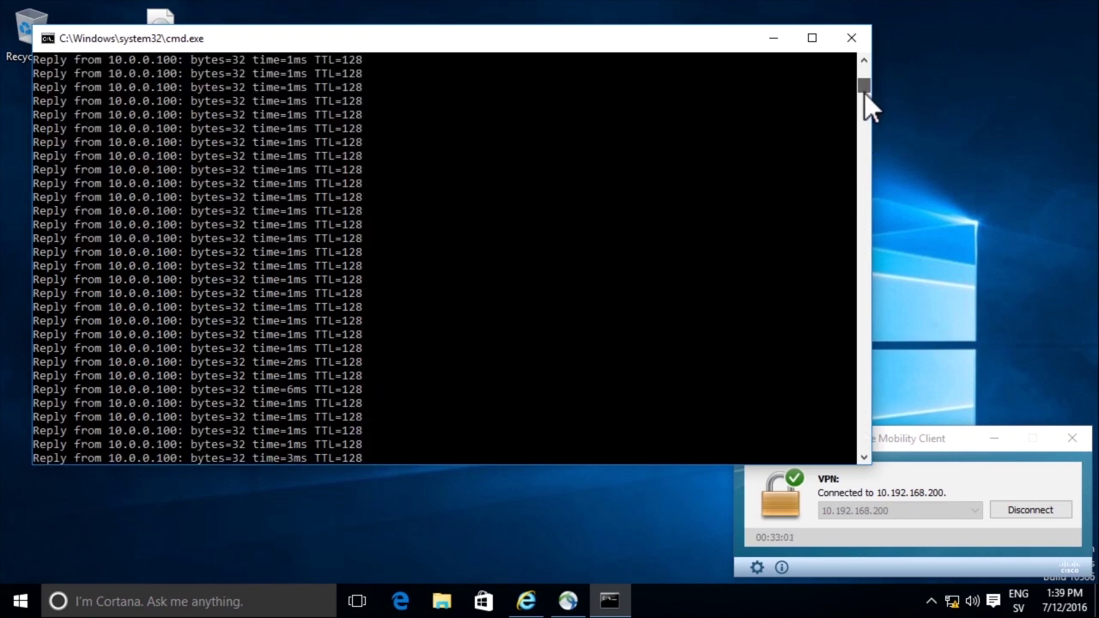
{"action": "left_click", "coordinate": [450, 386]}
{"action": "key", "text": "Escape"}
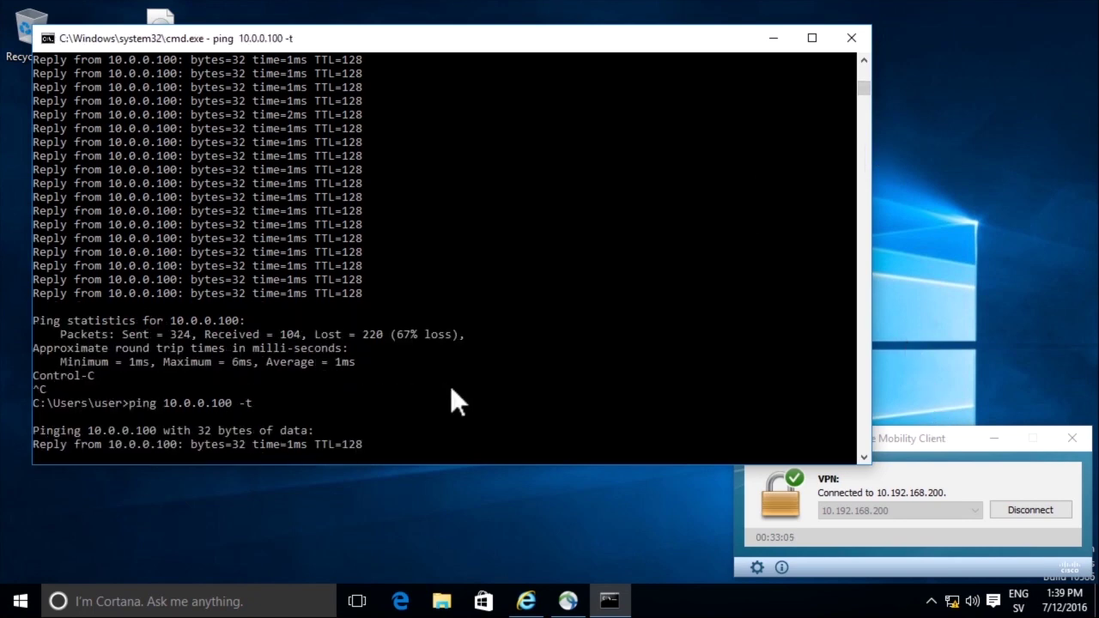
- Open AnyConnect's Statistics view showing 104883 bytes sent and 29072 bytes received
{"action": "left_click", "coordinate": [755, 565]}
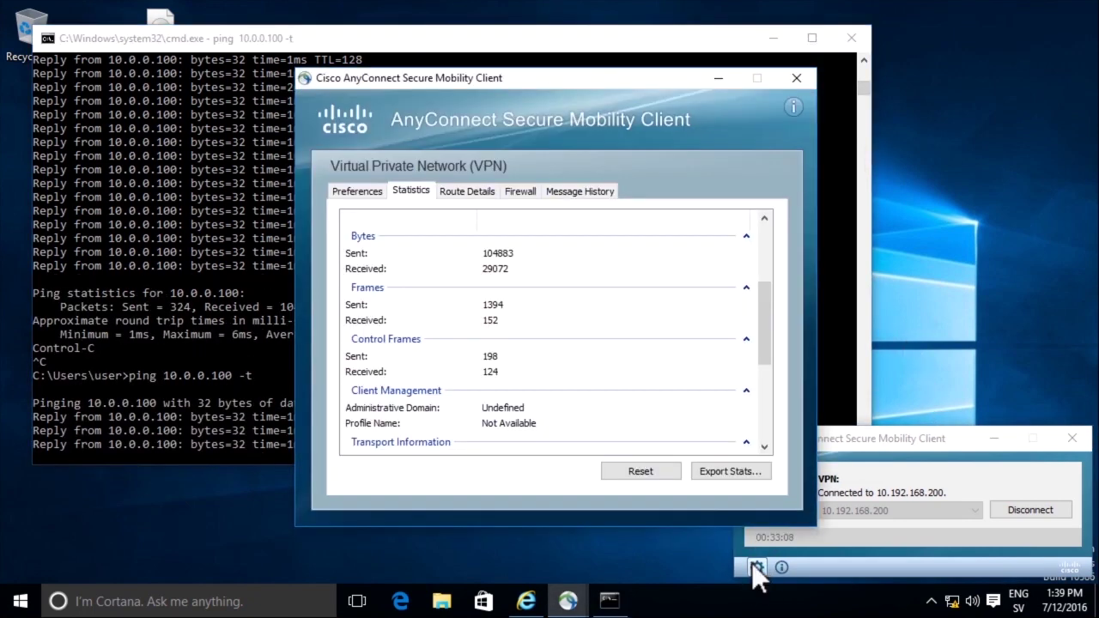